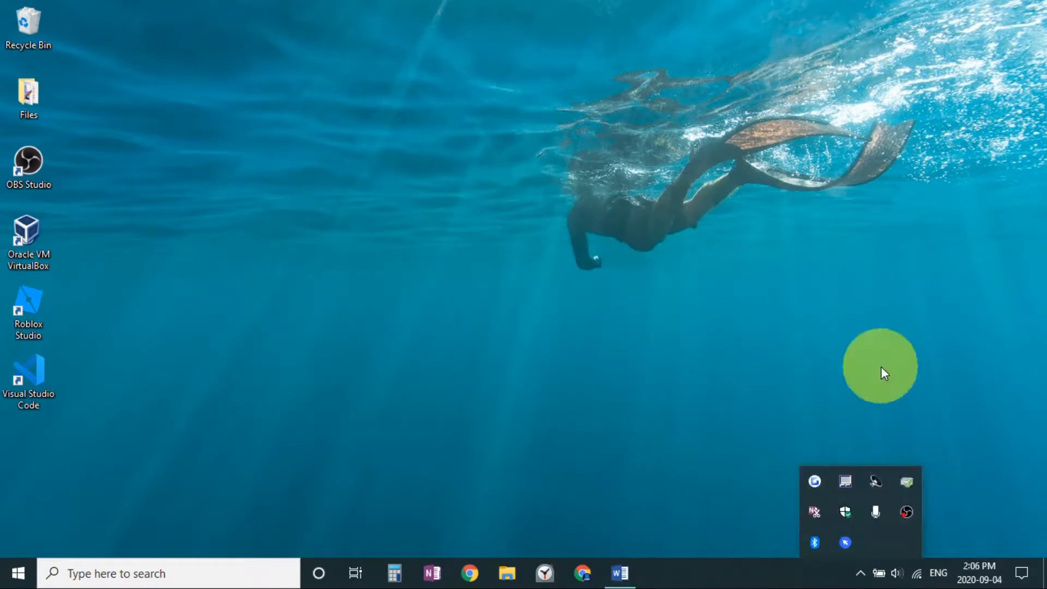
{"action": "left_click", "coordinate": [882, 367]}
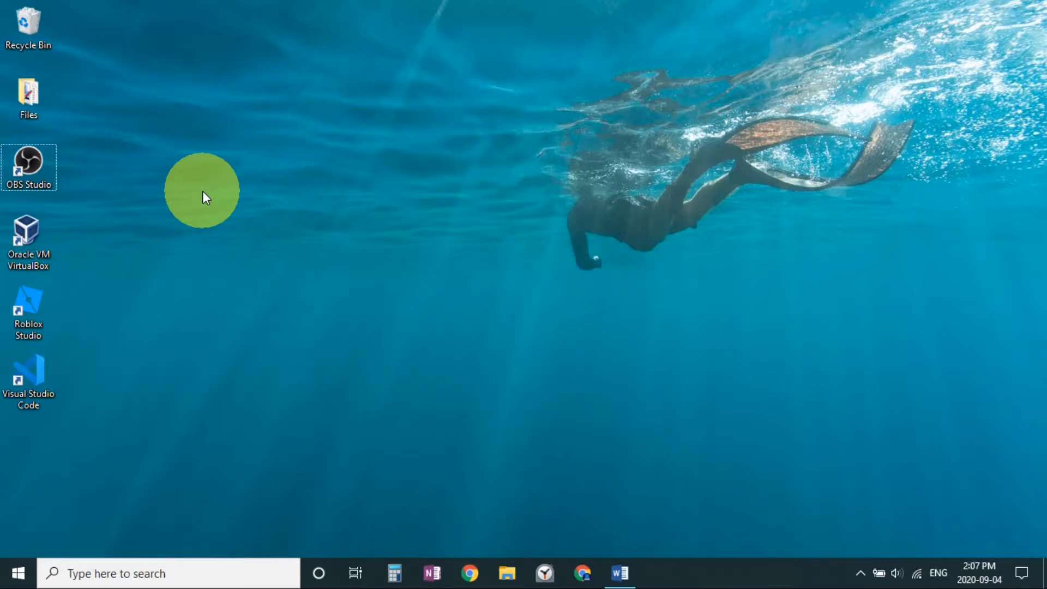
Switch to Chrome and open the Google Classroom site at classroom.google.com.
{"action": "left_click", "coordinate": [582, 570]}
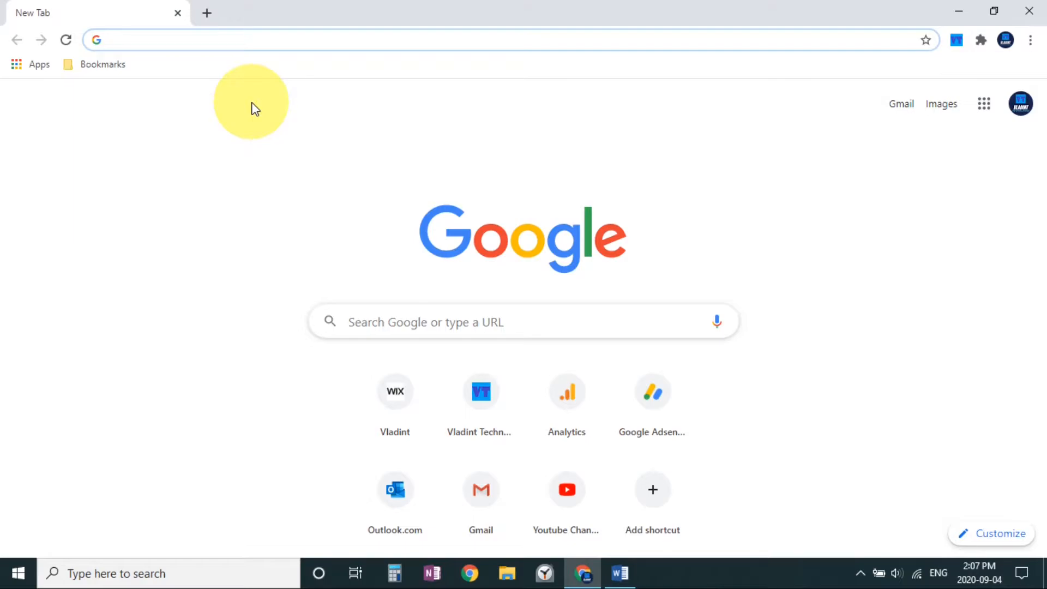
{"action": "type", "text": "classroom.google.com"}
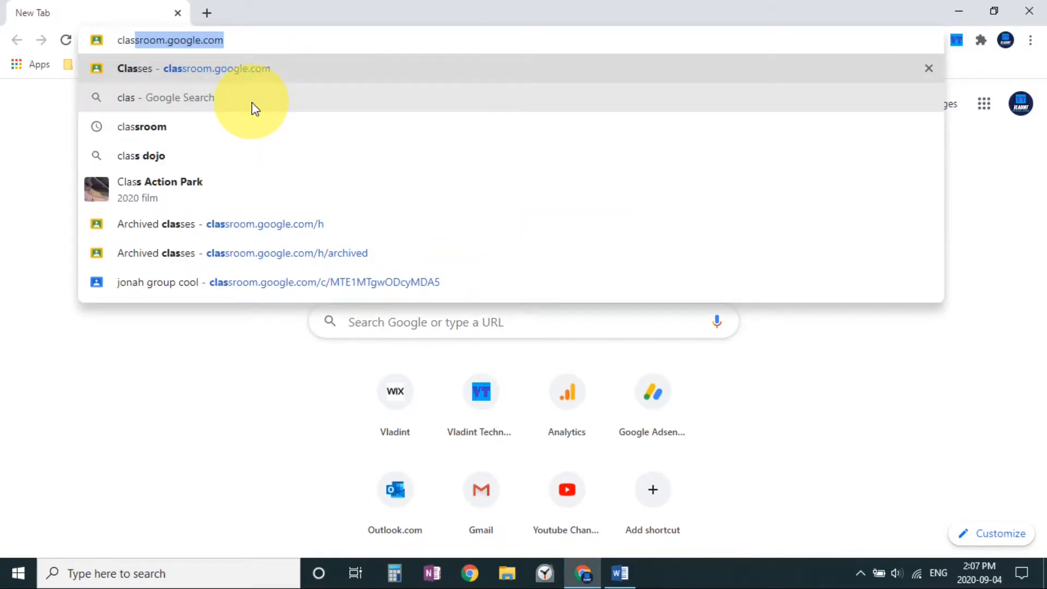
{"action": "key", "text": "Return"}
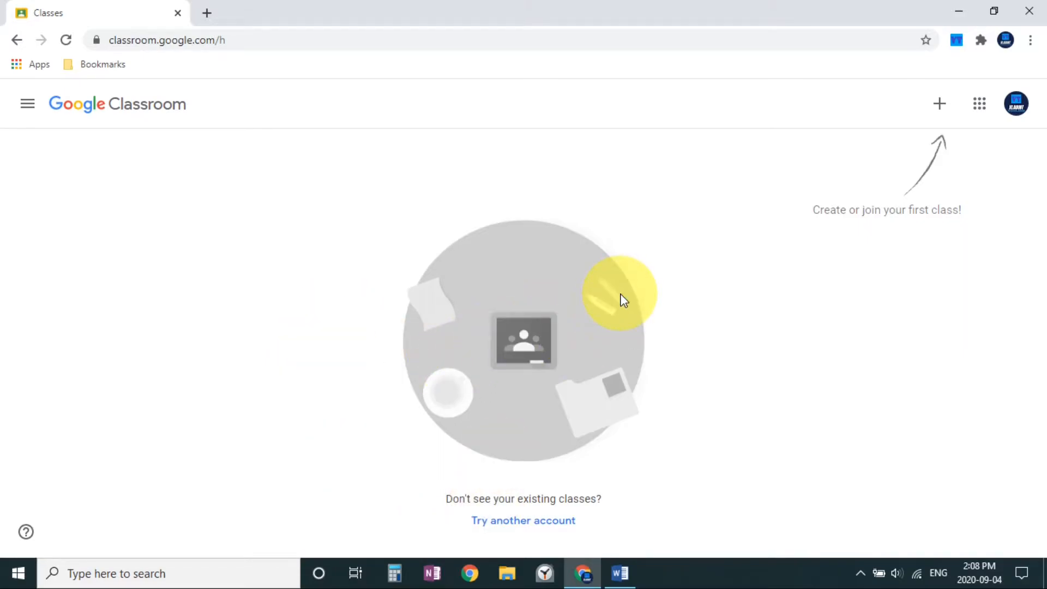
Begin creating a new class and accept the notice that Classroom is not being used at a school with students.
{"action": "left_click", "coordinate": [941, 104]}
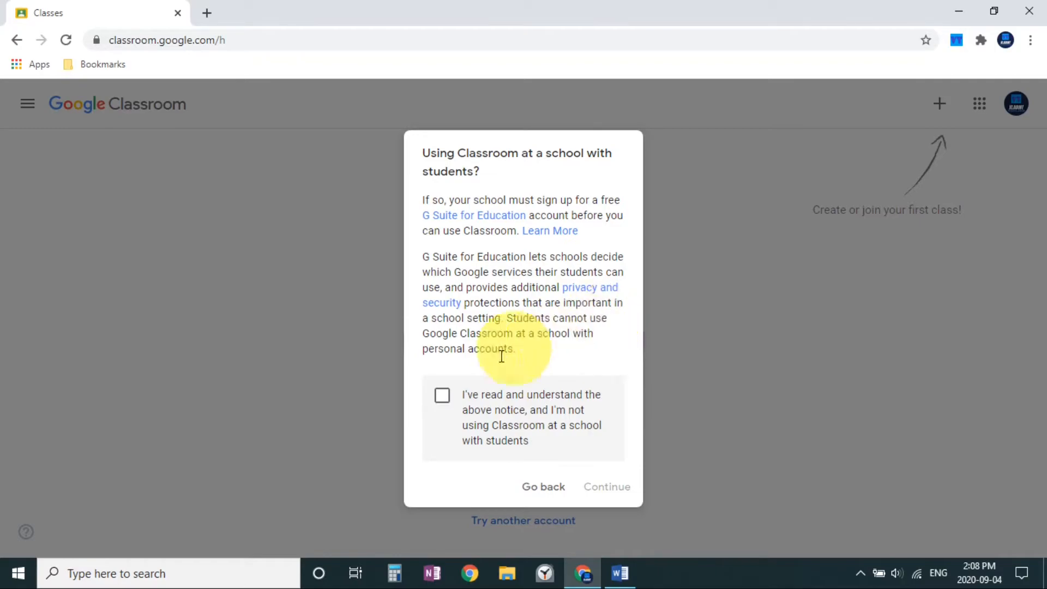
{"action": "left_click", "coordinate": [444, 398]}
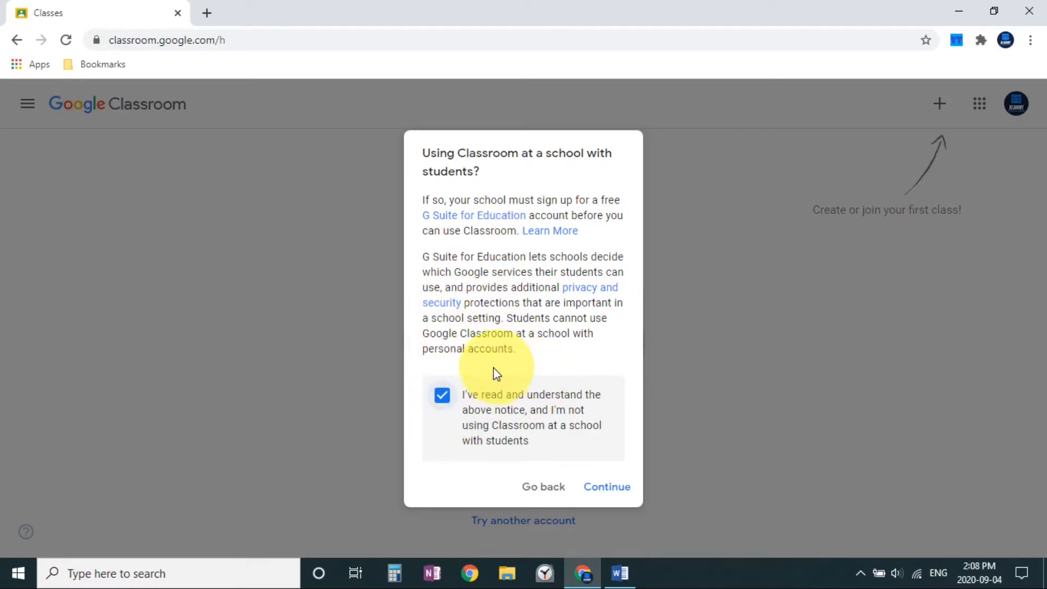
{"action": "left_click", "coordinate": [610, 493]}
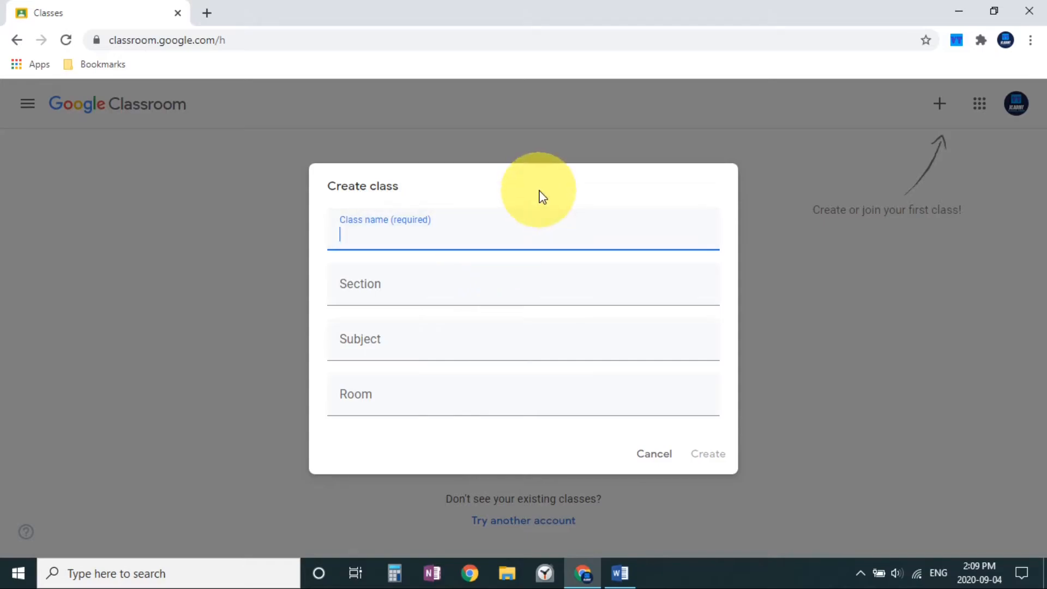
Create the class with the name "Computer Science 101", leaving section, subject and room empty.
{"action": "left_click", "coordinate": [489, 295]}
{"action": "left_click", "coordinate": [477, 203]}
{"action": "left_click", "coordinate": [463, 228]}
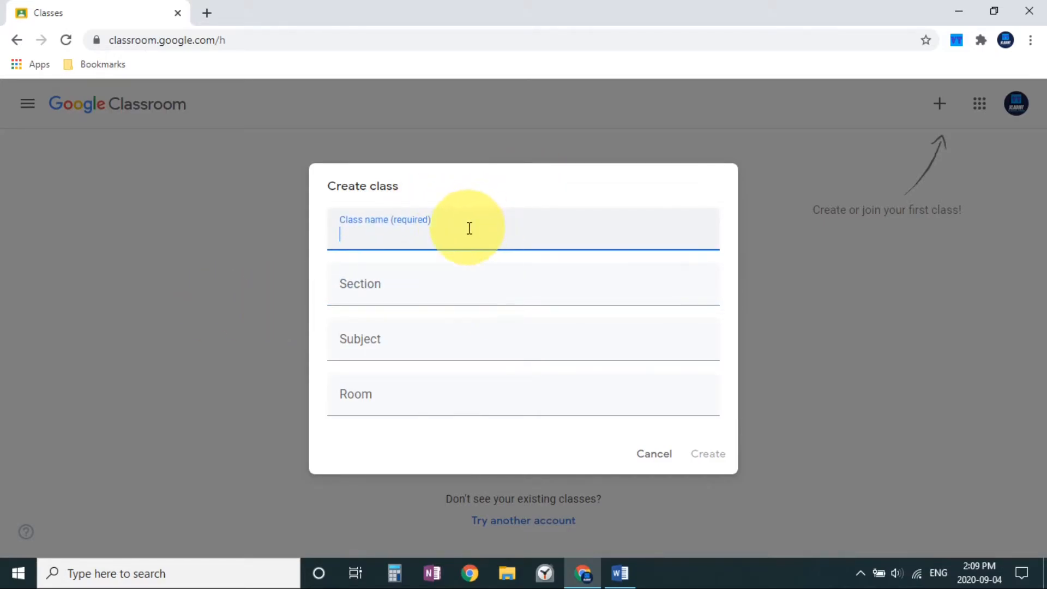
{"action": "type", "text": "Computer"}
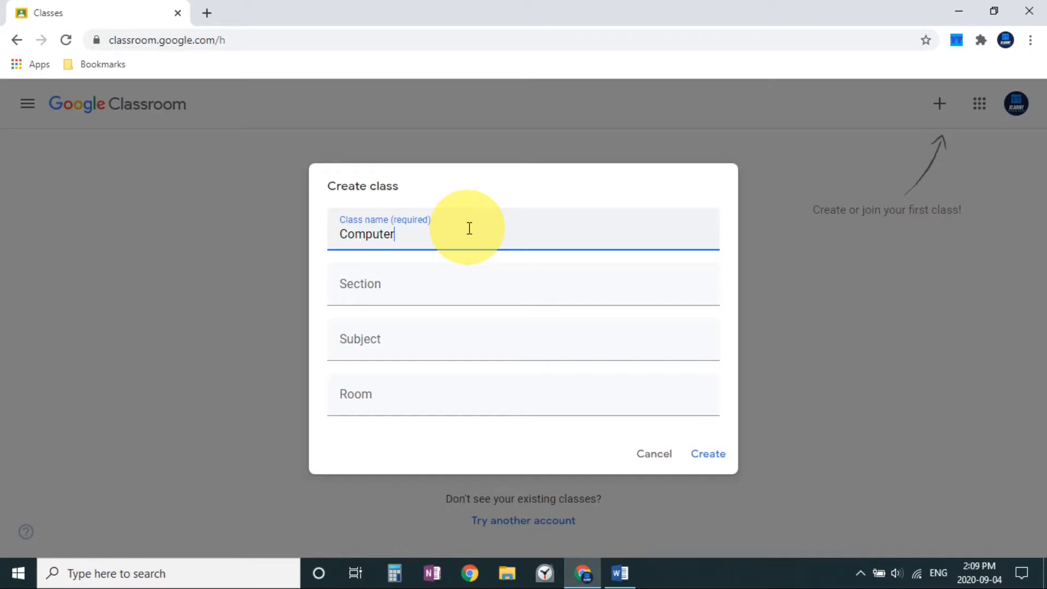
{"action": "type", "text": "Scien"}
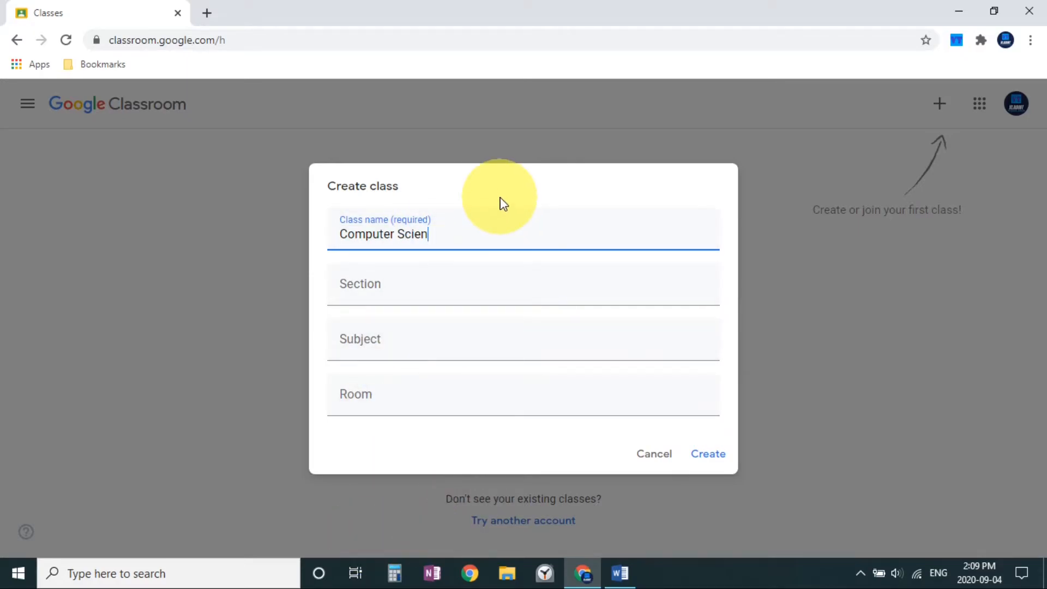
{"action": "type", "text": "ce 101"}
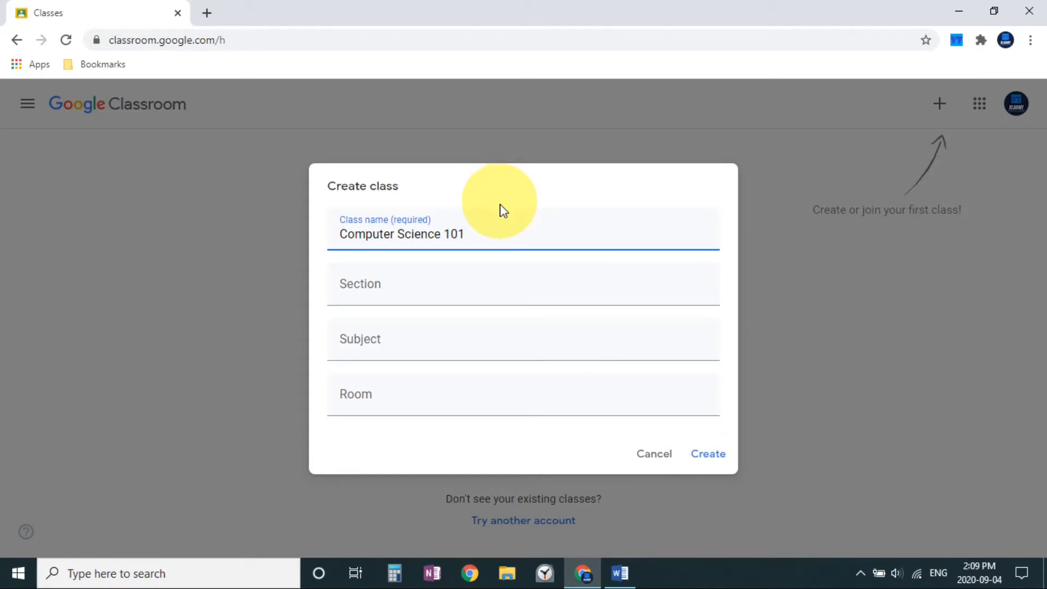
{"action": "left_click", "coordinate": [716, 459]}
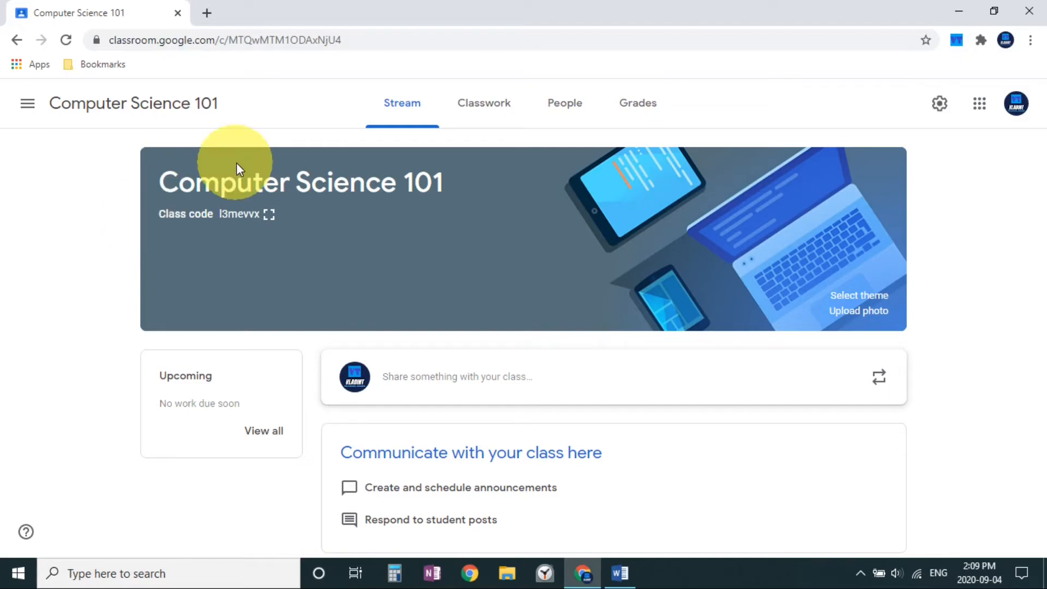
{"action": "left_click_drag", "start_coordinate": [342, 40], "coordinate": [108, 39]}
{"action": "left_click", "coordinate": [145, 240]}
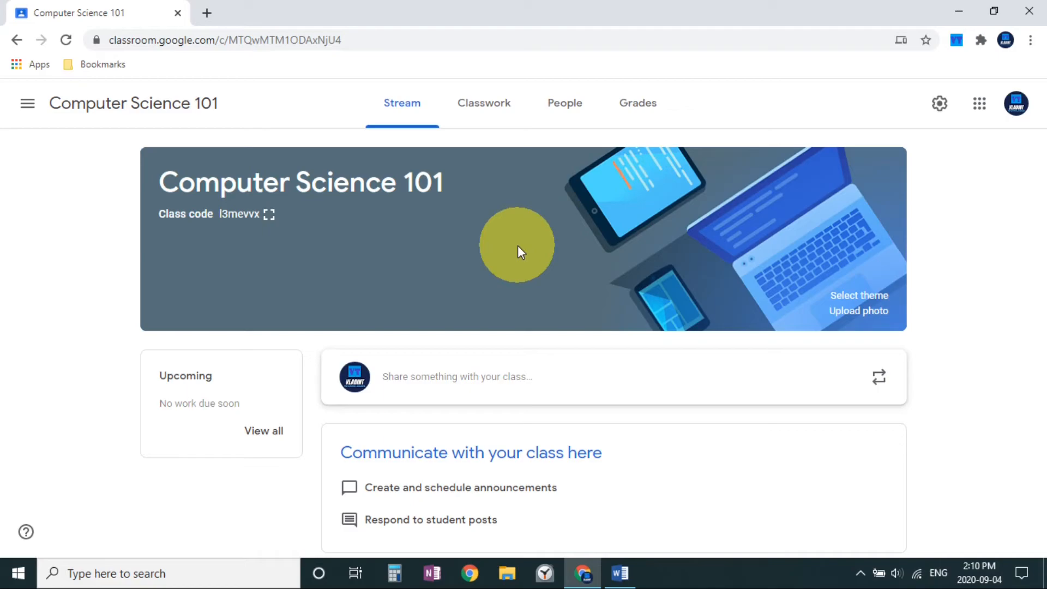
Return from the Computer Science 101 stream to the overview of all classes.
{"action": "left_click", "coordinate": [26, 103]}
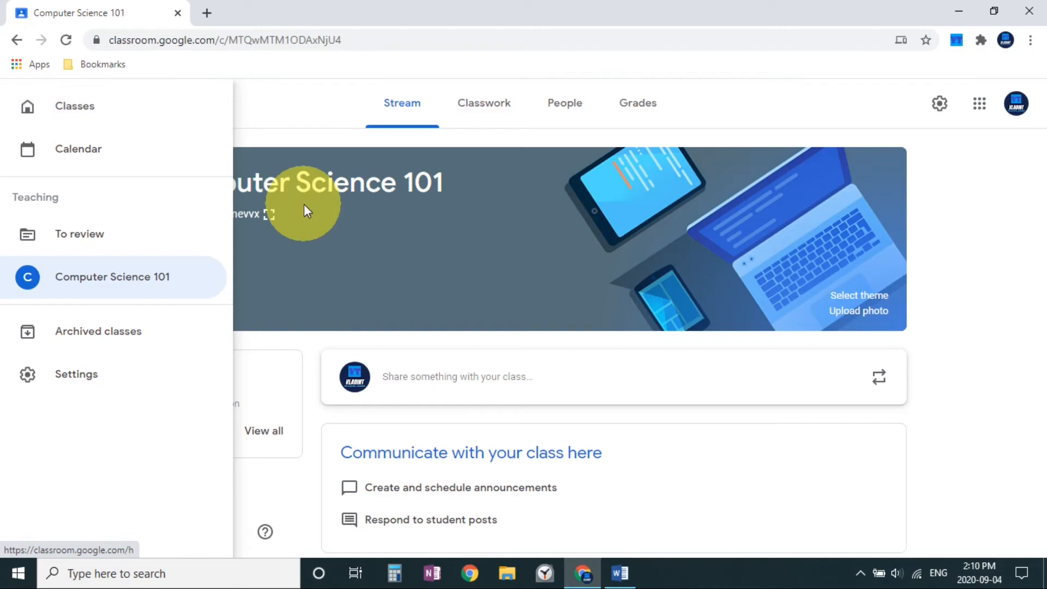
{"action": "left_click", "coordinate": [301, 204]}
{"action": "left_click", "coordinate": [27, 103]}
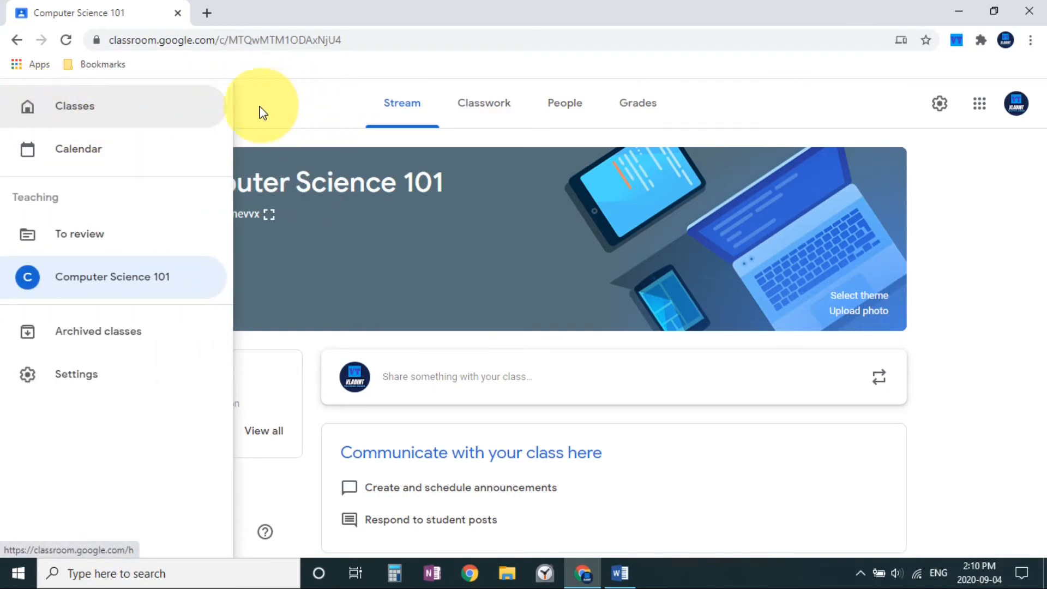
{"action": "left_click", "coordinate": [202, 107]}
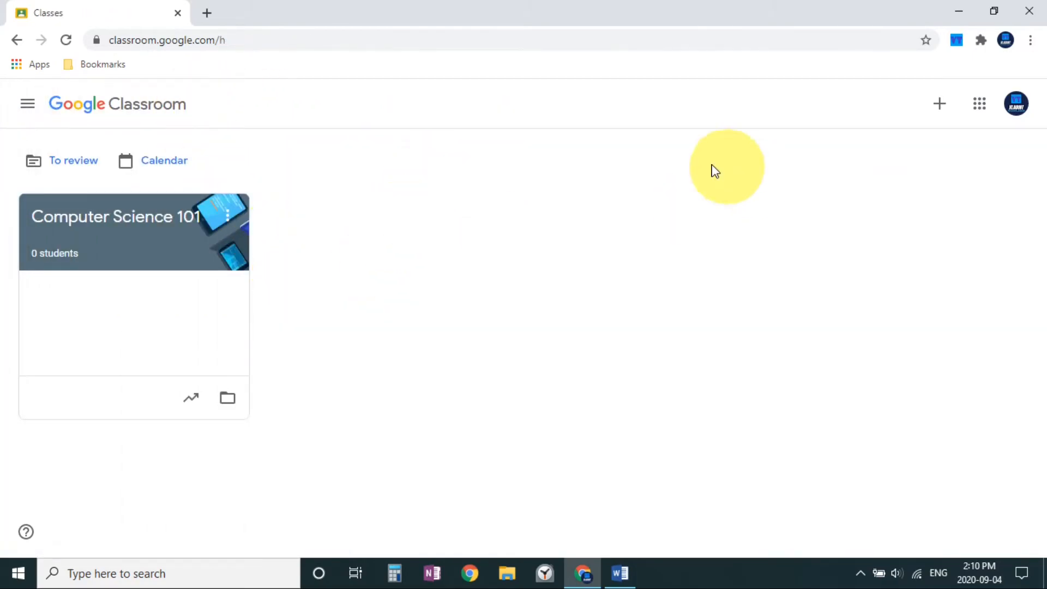
Archive the Computer Science 101 class and confirm the archiving.
{"action": "left_click", "coordinate": [227, 216]}
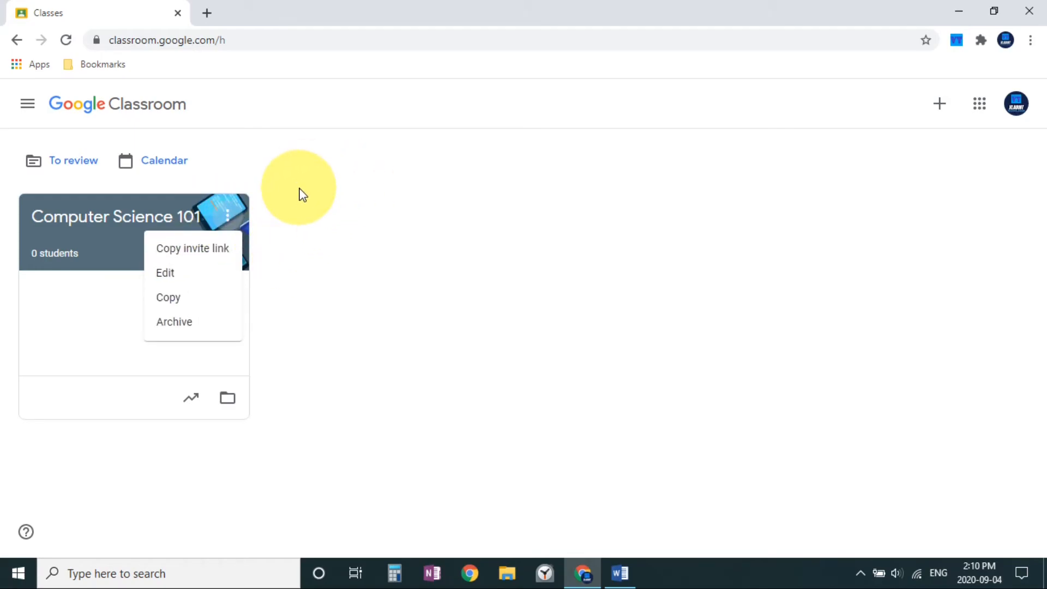
{"action": "left_click", "coordinate": [193, 328]}
{"action": "left_click", "coordinate": [612, 385]}
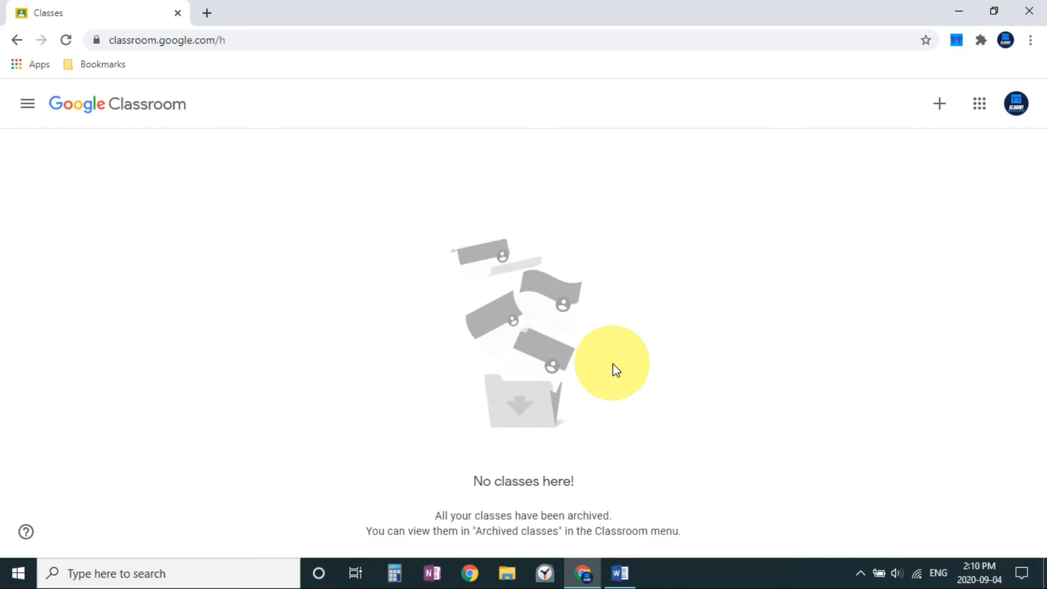
Restore Computer Science 101 from the archived classes and return to the overview of all classes.
{"action": "left_click", "coordinate": [26, 103]}
{"action": "left_click", "coordinate": [103, 211]}
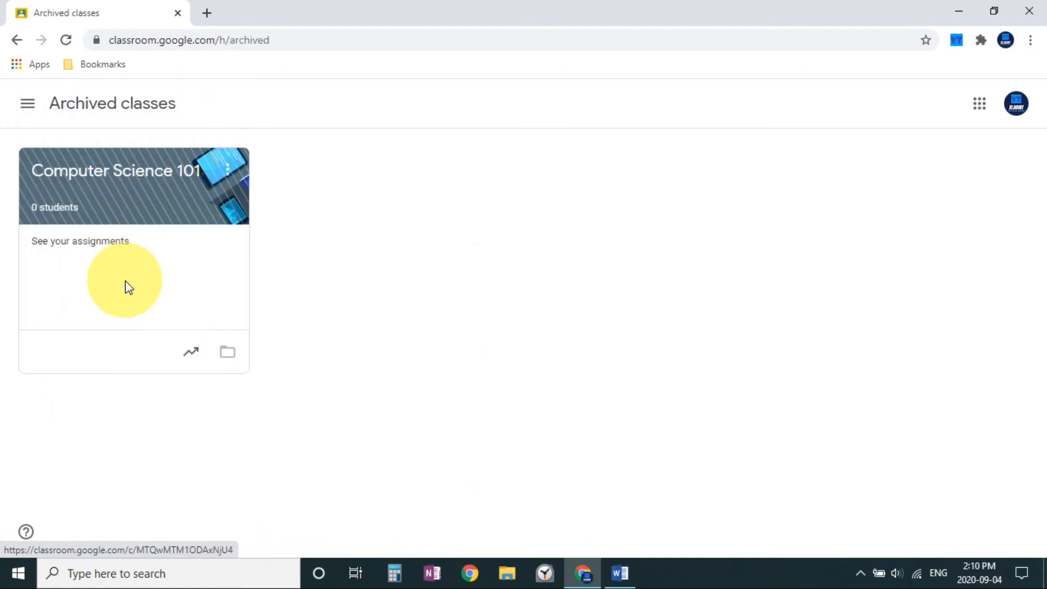
{"action": "left_click", "coordinate": [228, 171]}
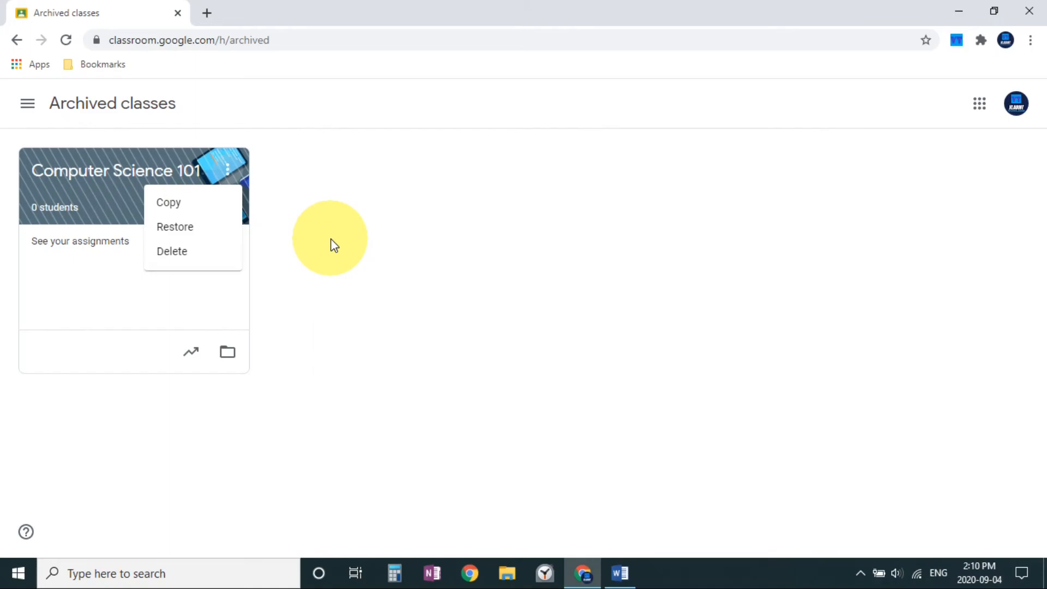
{"action": "left_click", "coordinate": [194, 228]}
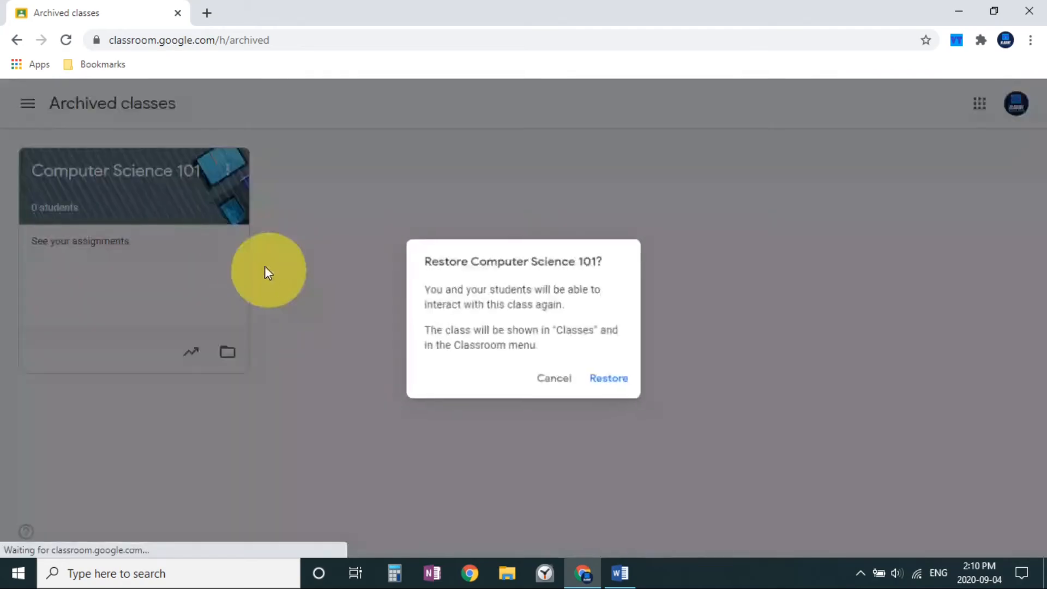
{"action": "left_click", "coordinate": [609, 379]}
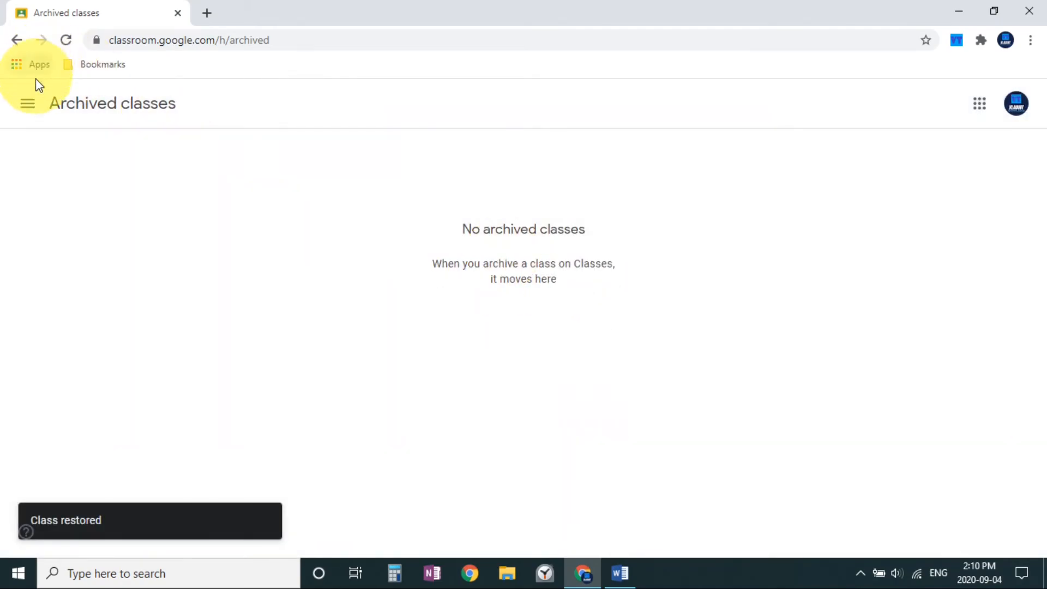
{"action": "left_click", "coordinate": [27, 103]}
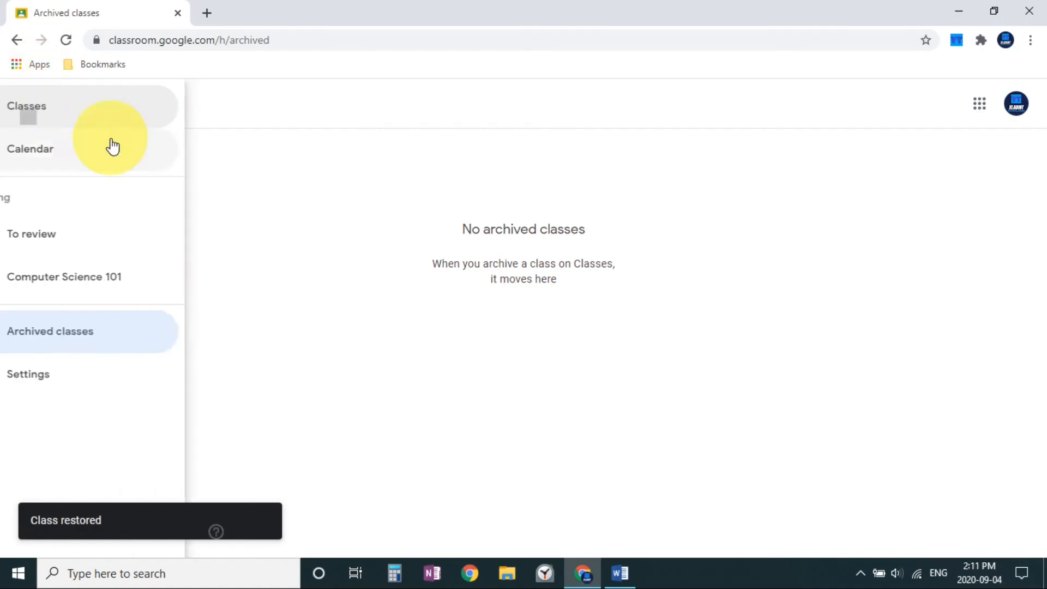
{"action": "left_click", "coordinate": [109, 125]}
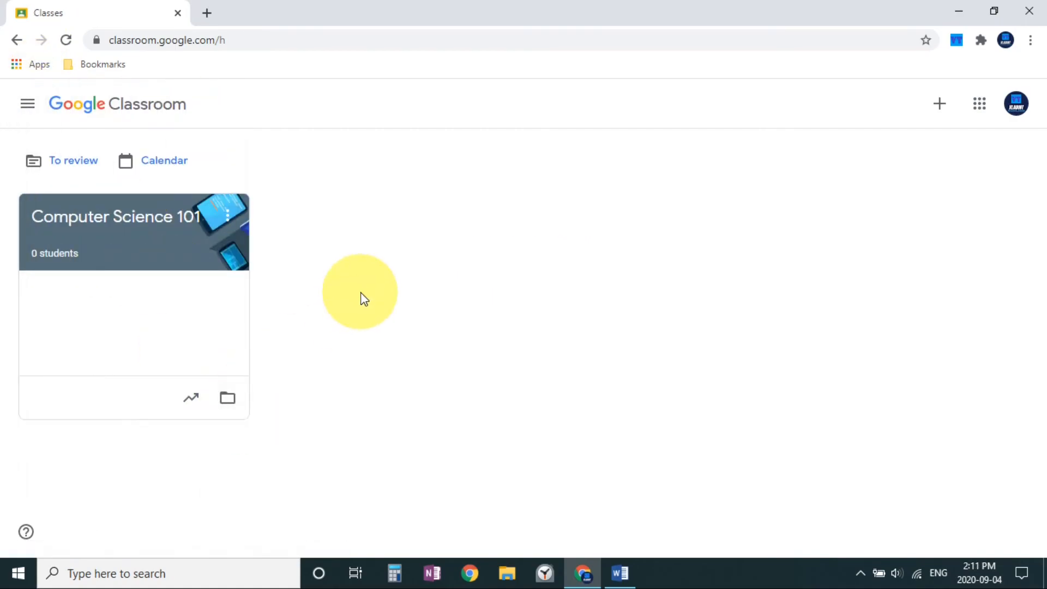